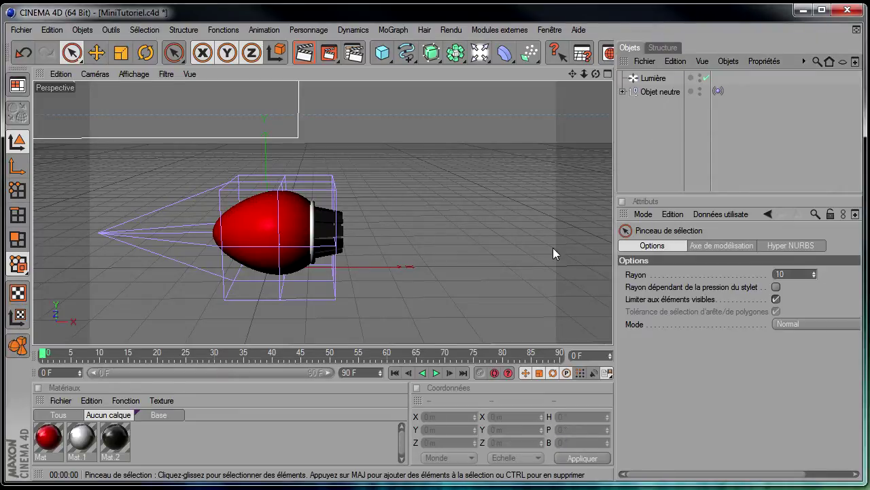
Orbit and pan the perspective view to see the rocket and nozzle from above, left of centre
{"action": "left_click_drag", "start_coordinate": [596, 74], "coordinate": [446, 203]}
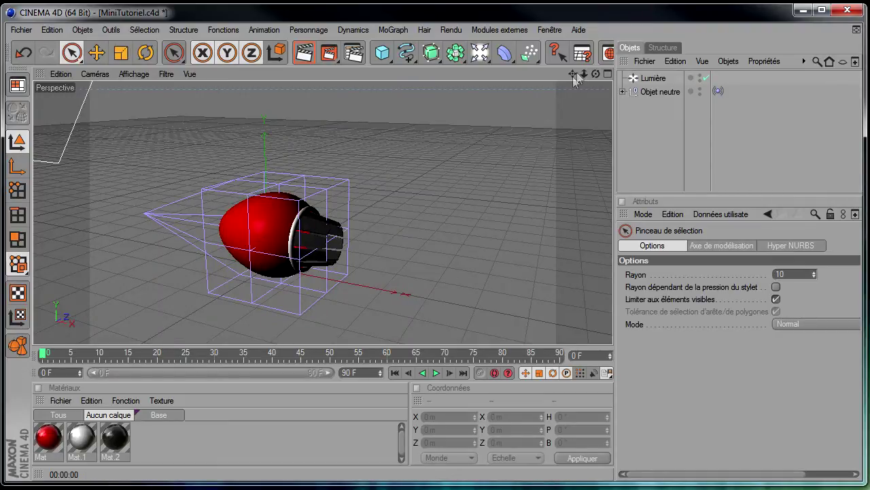
{"action": "mouse_move", "coordinate": [575, 73]}
{"action": "left_mouse_down"}
{"action": "mouse_move", "coordinate": [590, 74]}
{"action": "mouse_move", "coordinate": [613, 349]}
{"action": "mouse_move", "coordinate": [232, 249]}
{"action": "left_mouse_up"}
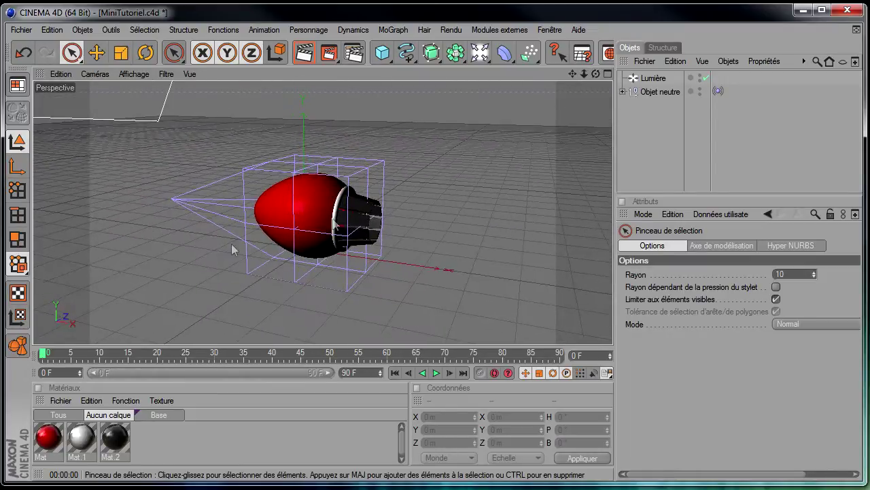
{"action": "left_click_drag", "start_coordinate": [572, 73], "coordinate": [572, 75]}
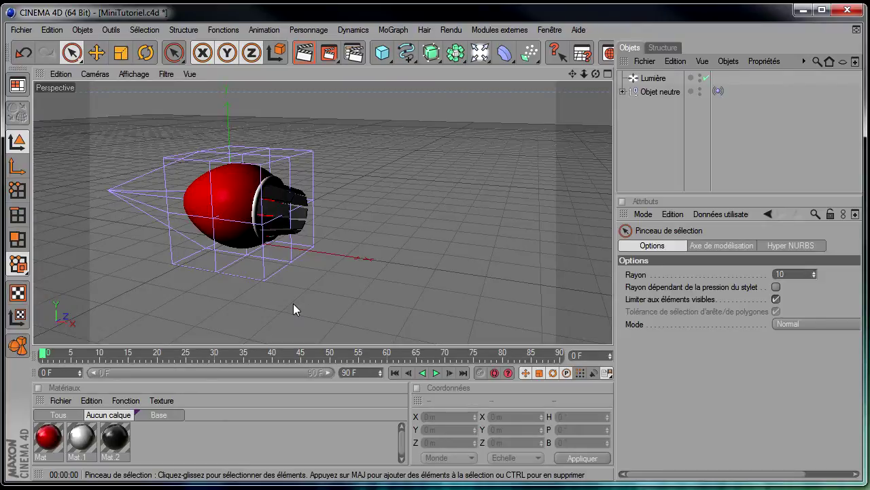
Add a new spot light, Lumière.1, from the light palette
{"action": "left_click", "coordinate": [488, 57]}
{"action": "left_click", "coordinate": [647, 71]}
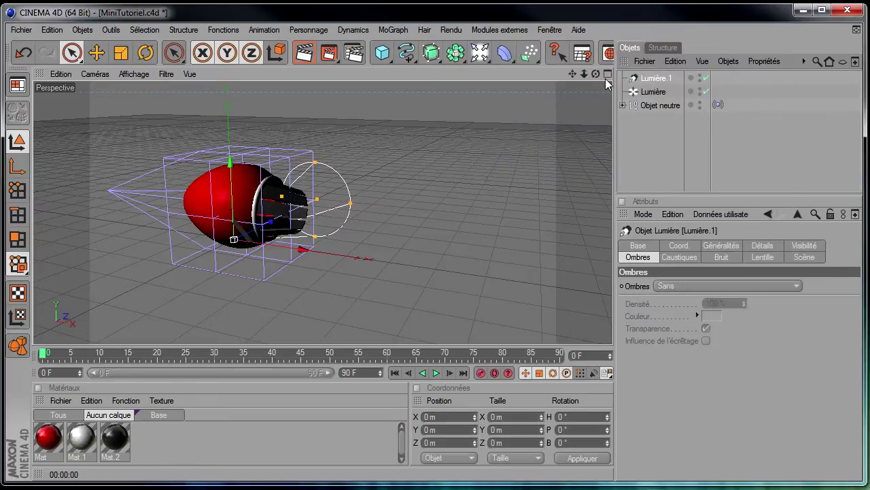
{"action": "left_click_drag", "start_coordinate": [596, 73], "coordinate": [155, 235]}
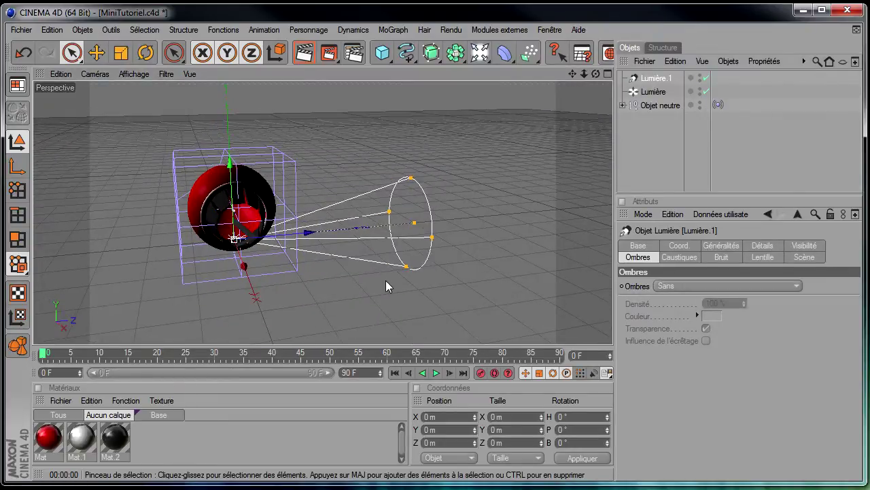
Rotate the spot light to heading -90° so its cone extends past the nozzle
{"action": "left_click", "coordinate": [145, 53]}
{"action": "mouse_move", "coordinate": [249, 252]}
{"action": "left_mouse_down"}
{"action": "mouse_move", "coordinate": [194, 248]}
{"action": "mouse_move", "coordinate": [182, 270]}
{"action": "mouse_move", "coordinate": [159, 249]}
{"action": "left_mouse_up"}
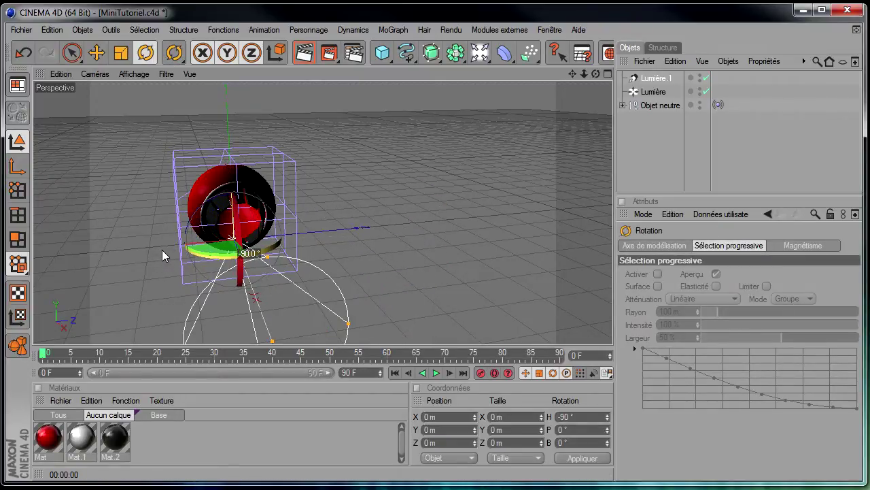
{"action": "mouse_move", "coordinate": [596, 74]}
{"action": "left_mouse_down"}
{"action": "mouse_move", "coordinate": [614, 348]}
{"action": "mouse_move", "coordinate": [542, 165]}
{"action": "left_mouse_up"}
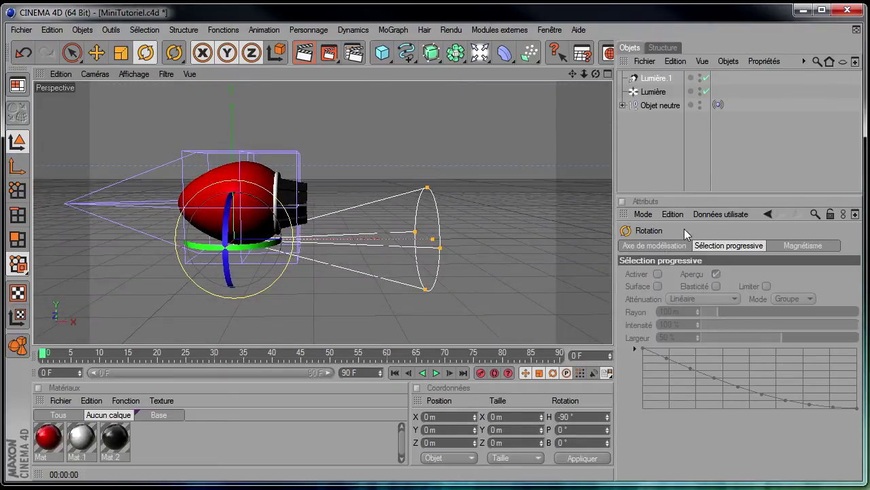
{"action": "left_click", "coordinate": [663, 82]}
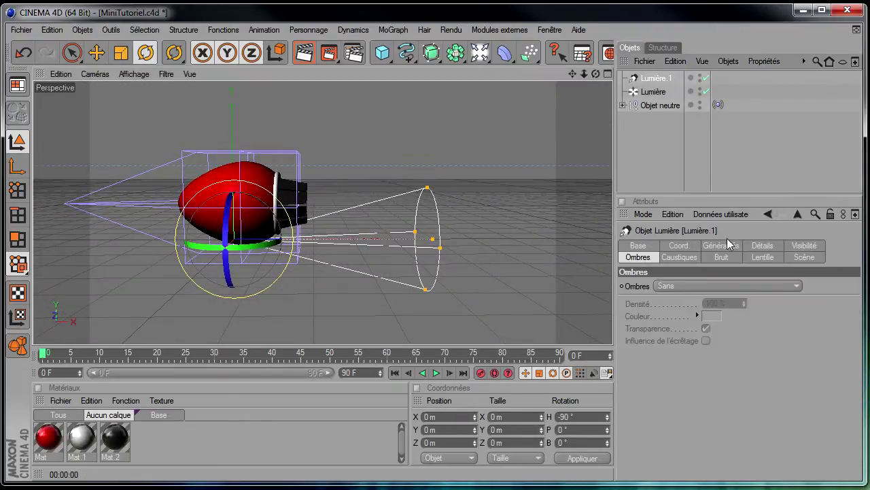
Set the light's Type to Spot parallèle in its general settings
{"action": "left_click", "coordinate": [724, 247]}
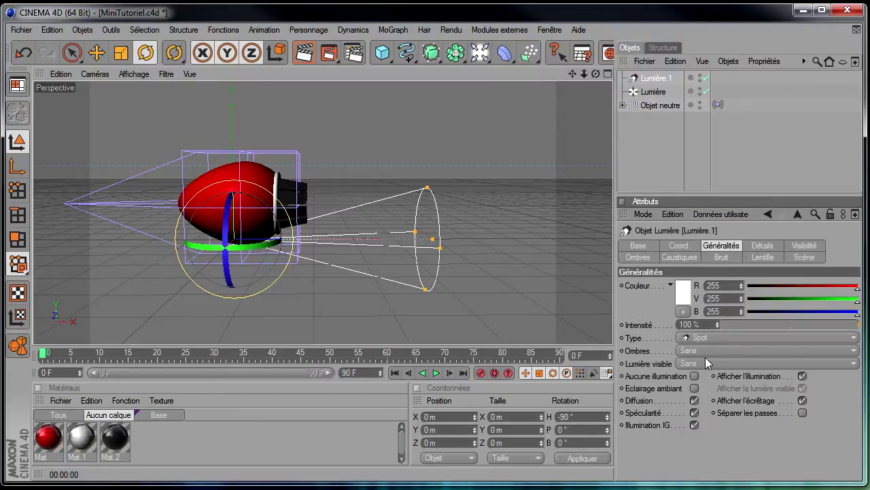
{"action": "left_click", "coordinate": [702, 338]}
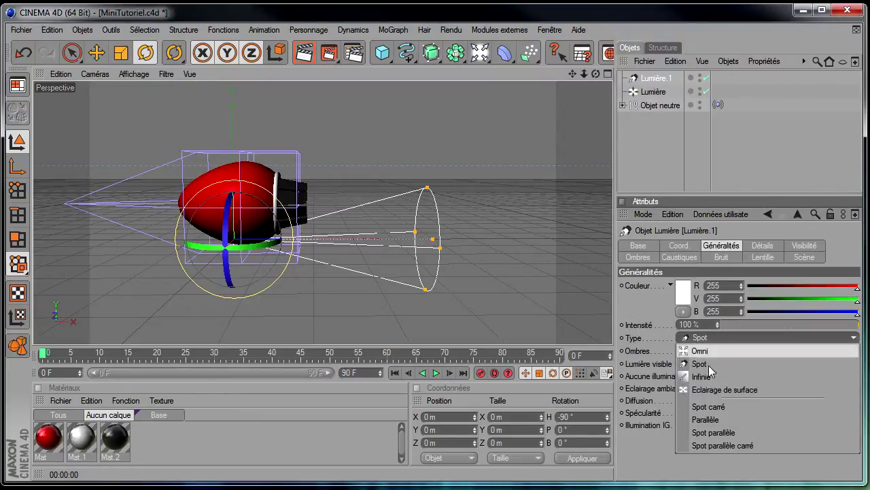
{"action": "left_click", "coordinate": [726, 433]}
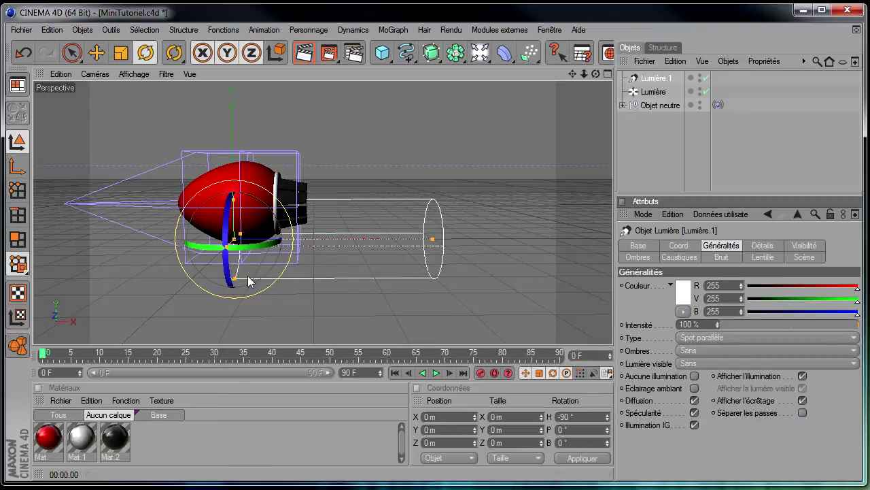
Move the light along X to 264.999 m behind the nozzle and render a preview
{"action": "left_click", "coordinate": [72, 53]}
{"action": "left_click_drag", "start_coordinate": [308, 238], "coordinate": [411, 215]}
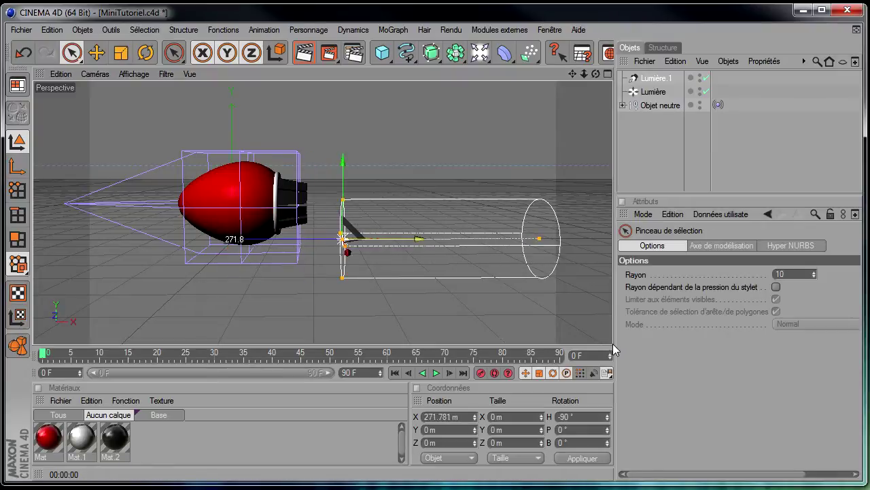
{"action": "left_click_drag", "start_coordinate": [596, 74], "coordinate": [614, 343]}
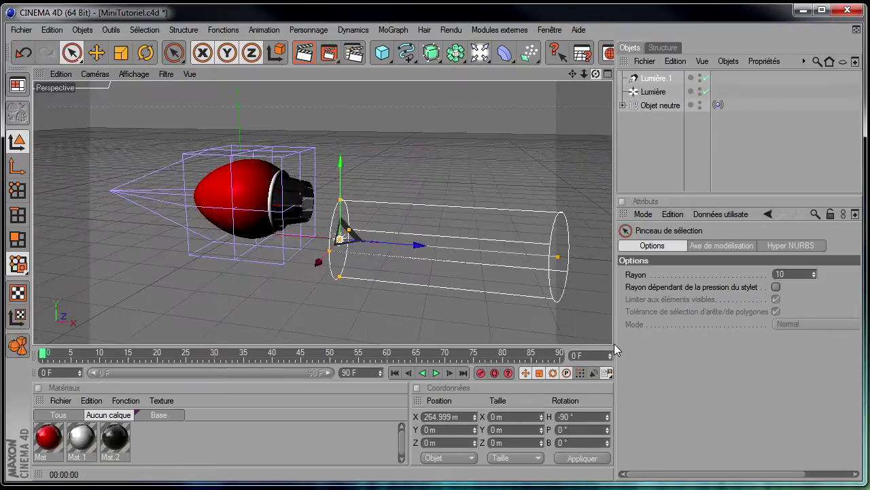
{"action": "left_click", "coordinate": [308, 54]}
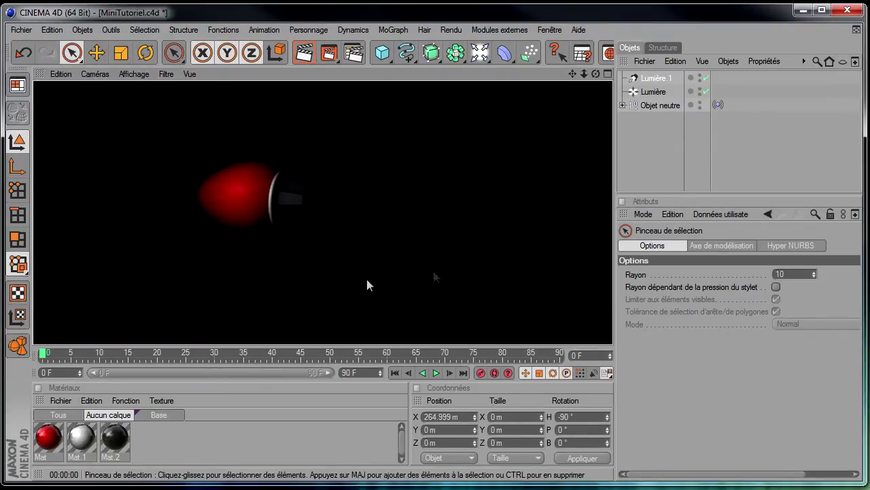
Set Lumière.1's Lumière visible to Volumétrique and check the beam in a render
{"action": "left_click", "coordinate": [641, 78]}
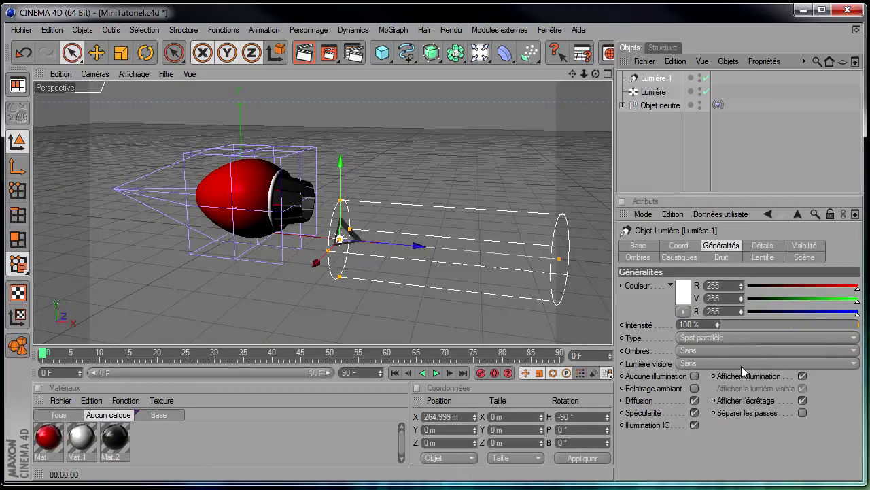
{"action": "left_click", "coordinate": [707, 363]}
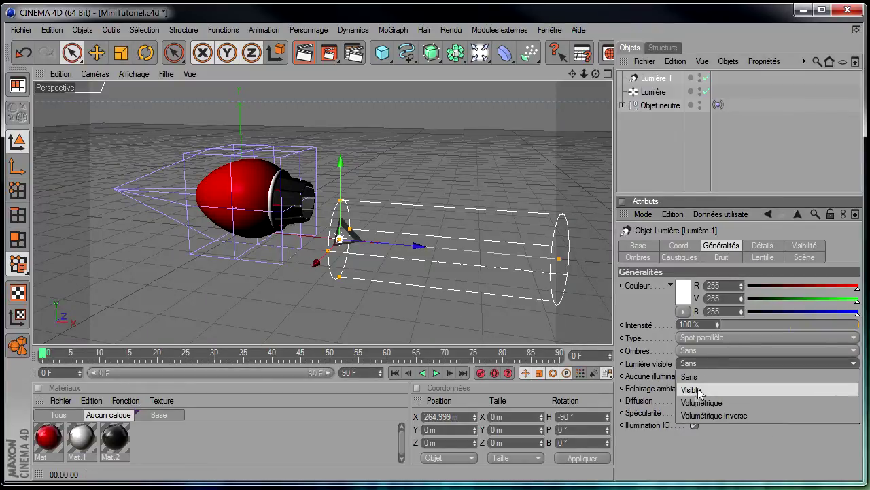
{"action": "left_click", "coordinate": [691, 402]}
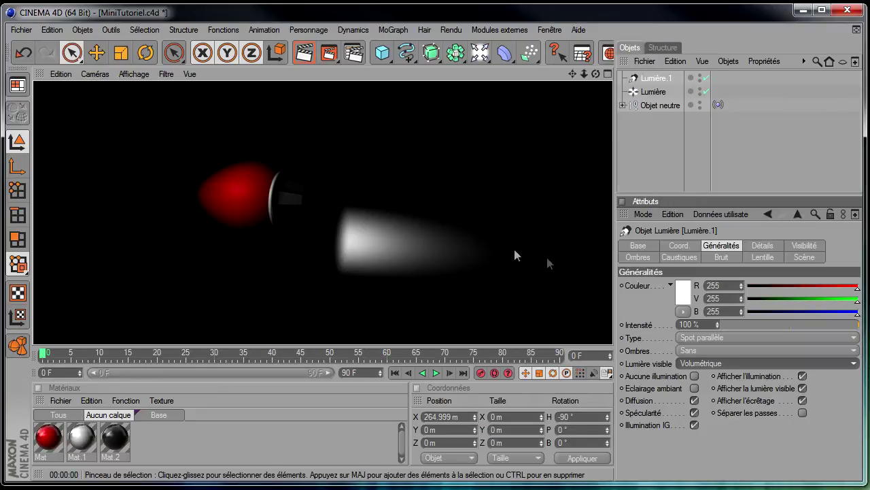
{"action": "left_click", "coordinate": [635, 133]}
{"action": "left_click", "coordinate": [661, 81]}
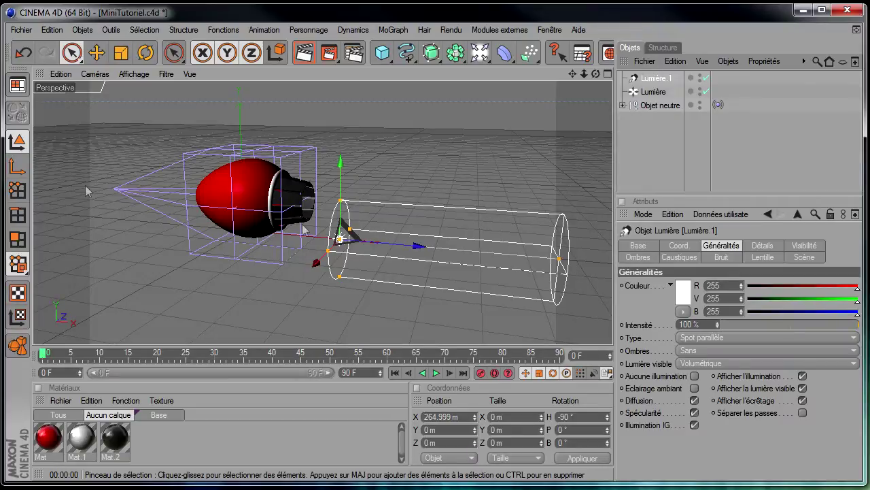
{"action": "left_click", "coordinate": [72, 52]}
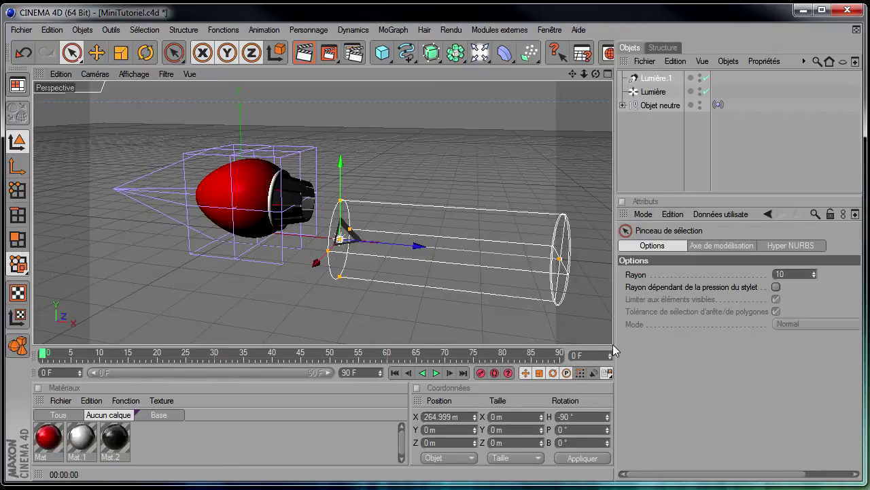
Stretch the light cylinder's far end, drag its inner ring toward the nozzle, and render
{"action": "left_click_drag", "start_coordinate": [561, 259], "coordinate": [581, 260]}
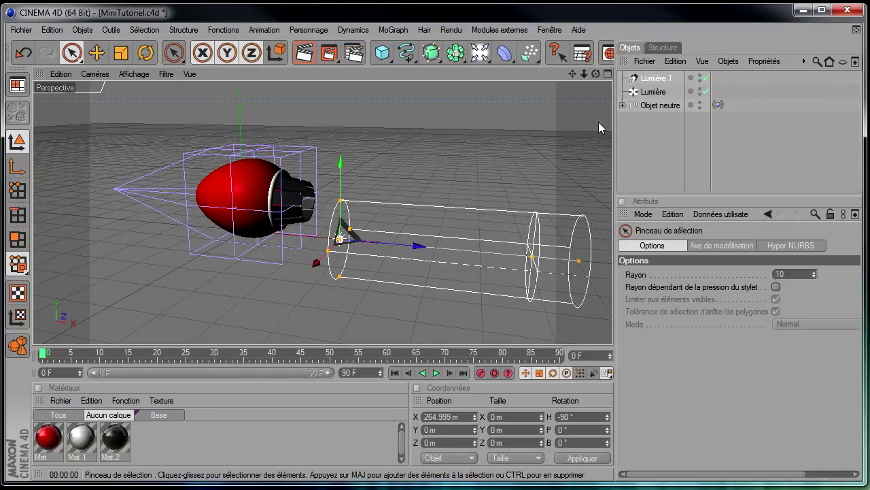
{"action": "left_click_drag", "start_coordinate": [572, 73], "coordinate": [613, 344]}
{"action": "left_click_drag", "start_coordinate": [509, 238], "coordinate": [383, 231]}
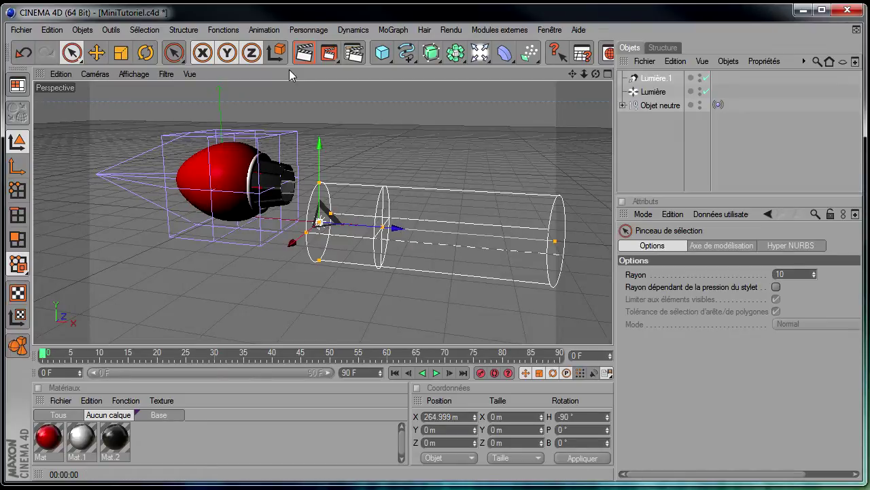
{"action": "left_click", "coordinate": [304, 52]}
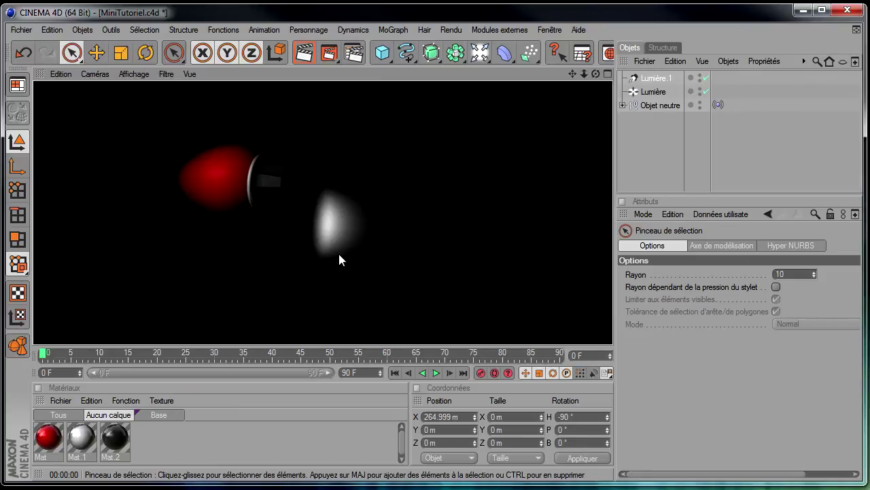
{"action": "left_click", "coordinate": [645, 80]}
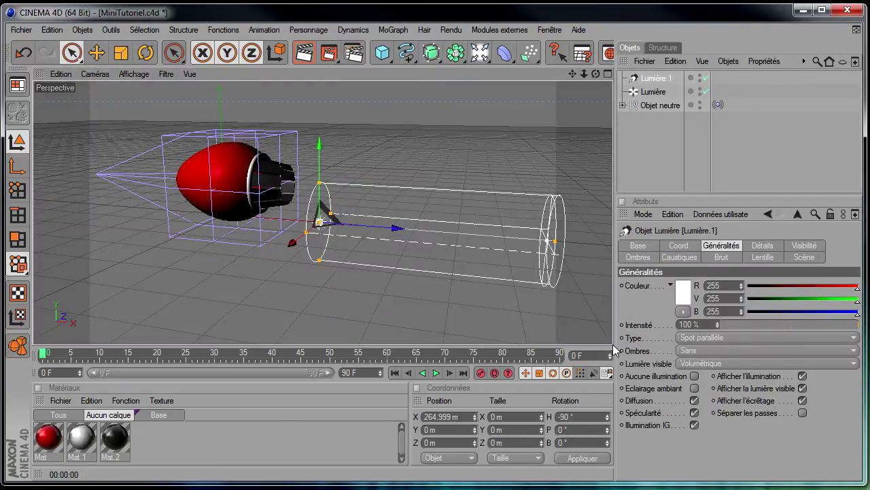
Render previews of the volumetric beam from the current and a new view angle
{"action": "left_click", "coordinate": [306, 53]}
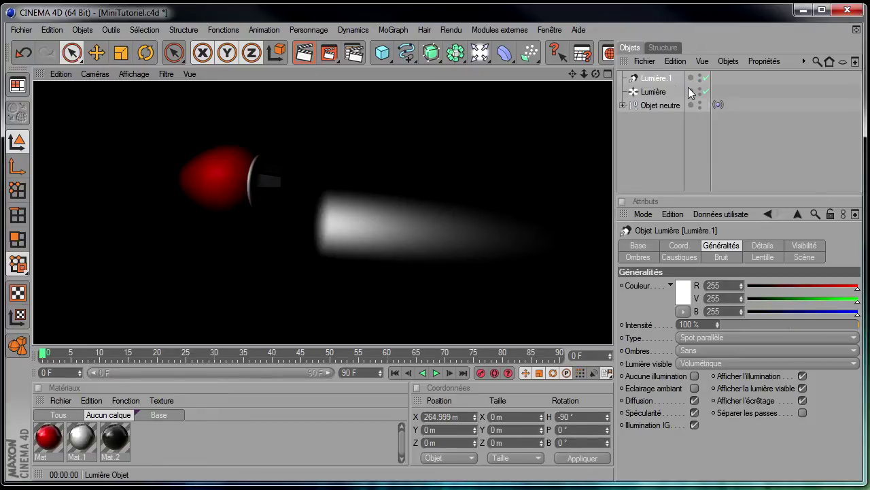
{"action": "left_click", "coordinate": [656, 78]}
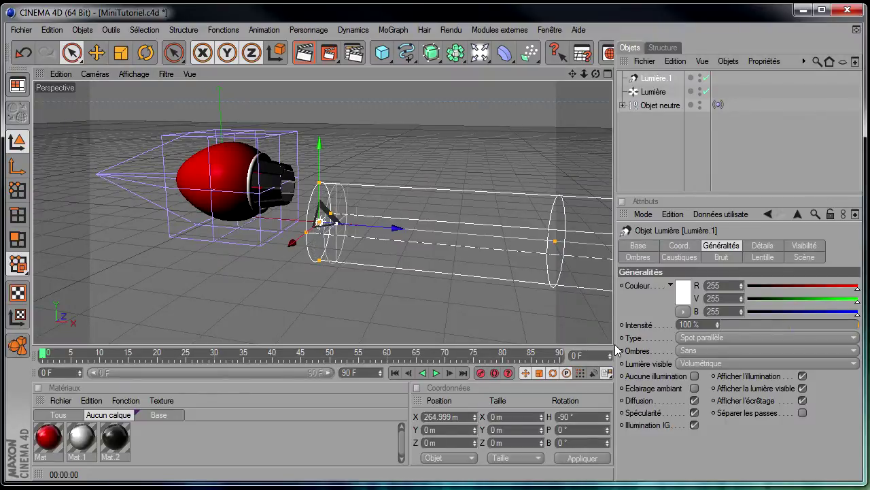
{"action": "left_click", "coordinate": [297, 52]}
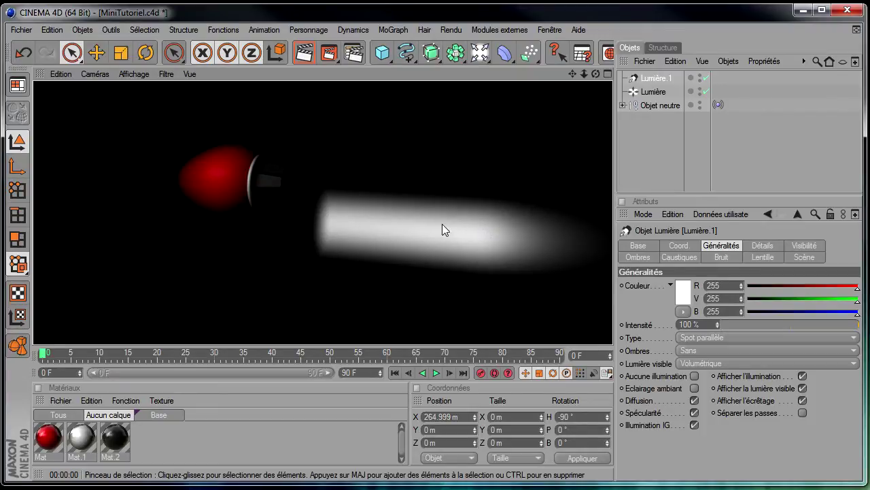
{"action": "left_click_drag", "start_coordinate": [575, 72], "coordinate": [612, 345]}
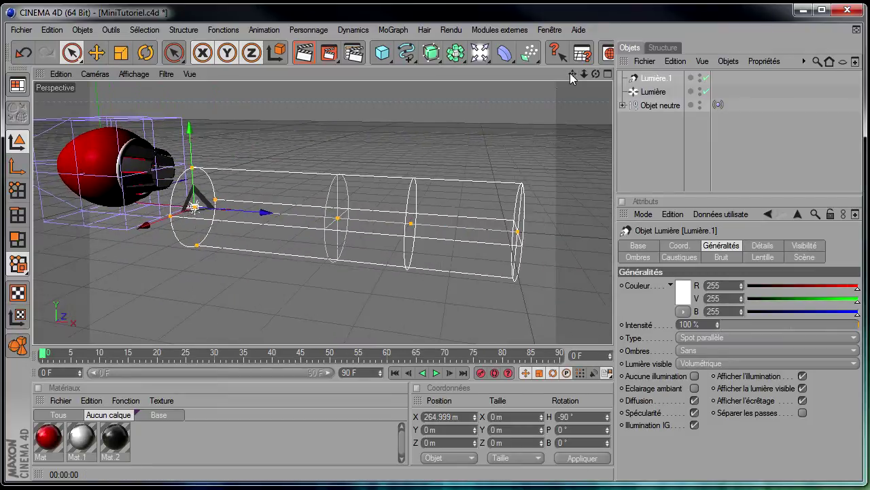
{"action": "left_click", "coordinate": [304, 53]}
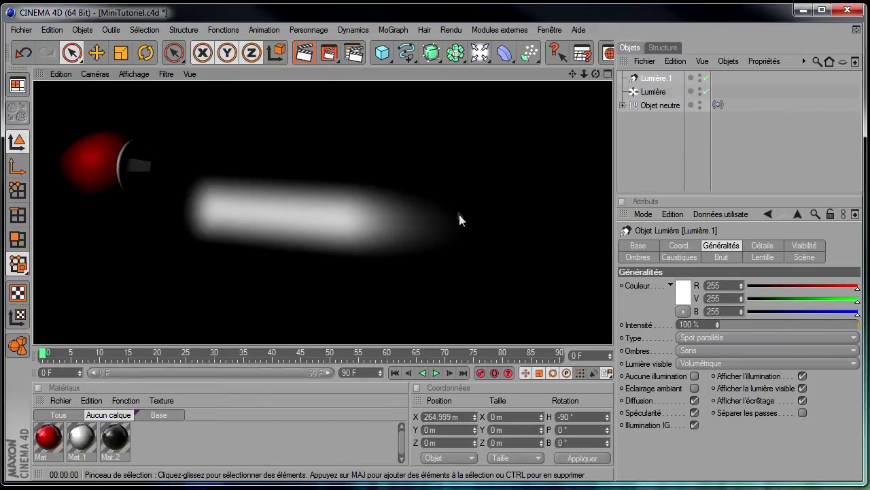
{"action": "left_click", "coordinate": [530, 244]}
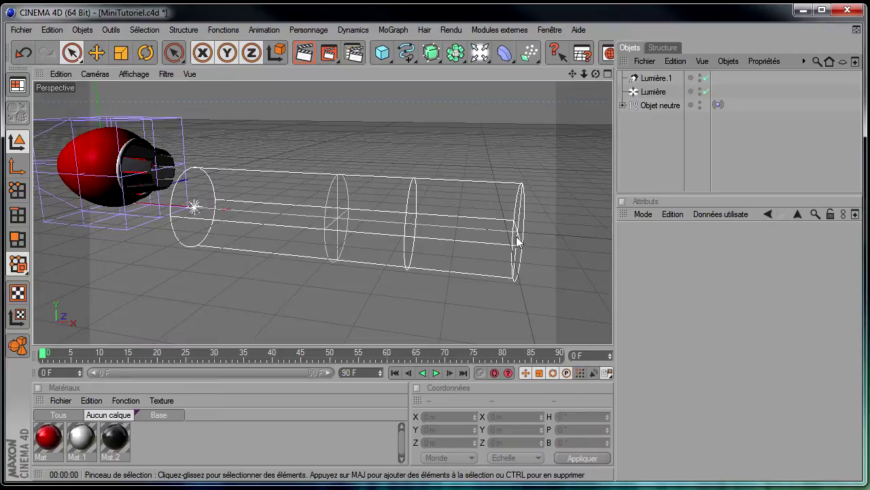
{"action": "left_click", "coordinate": [517, 241]}
Lengthen the beam's far end and shift the middle and far volume rings toward the nozzle, then render
{"action": "left_click_drag", "start_coordinate": [460, 228], "coordinate": [553, 234]}
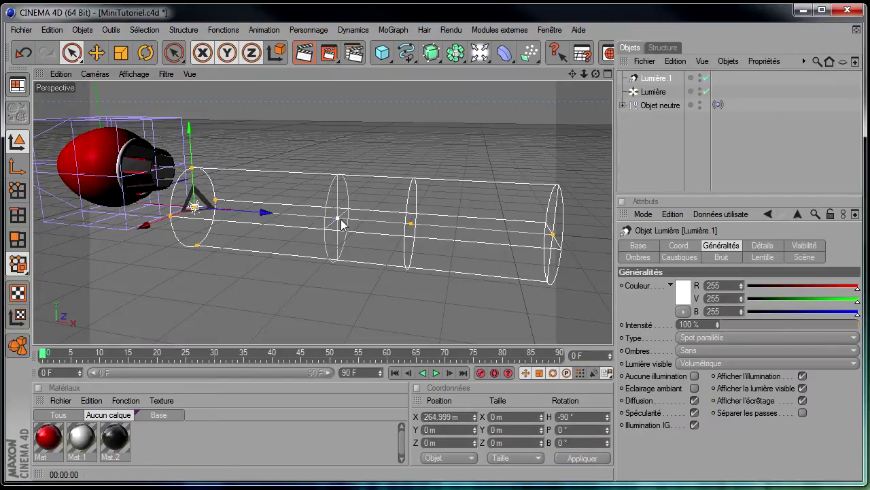
{"action": "left_click_drag", "start_coordinate": [338, 222], "coordinate": [304, 216]}
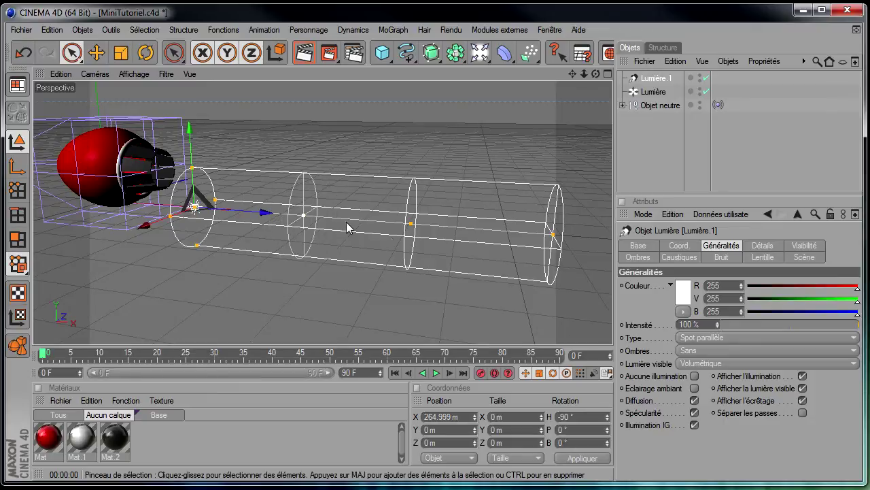
{"action": "left_click_drag", "start_coordinate": [416, 225], "coordinate": [394, 226]}
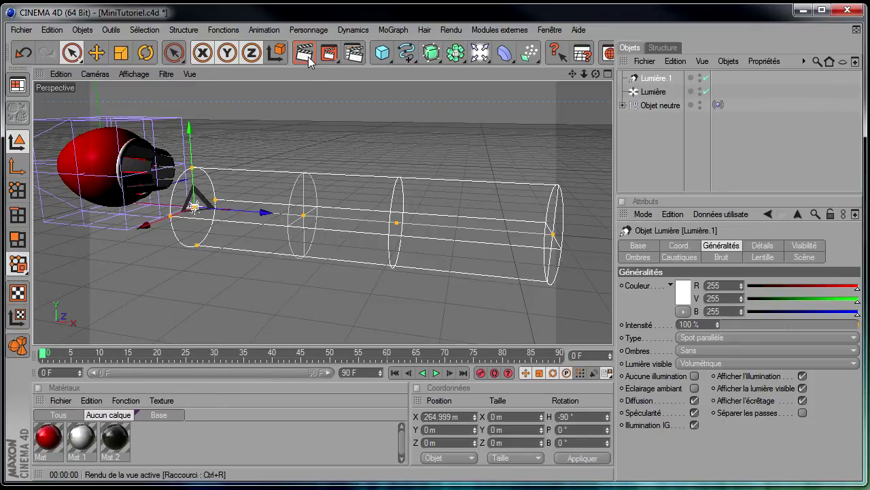
{"action": "left_click", "coordinate": [304, 52]}
Drag Lumière.1's middle ring much nearer its start and open its colour selector
{"action": "left_click", "coordinate": [671, 136]}
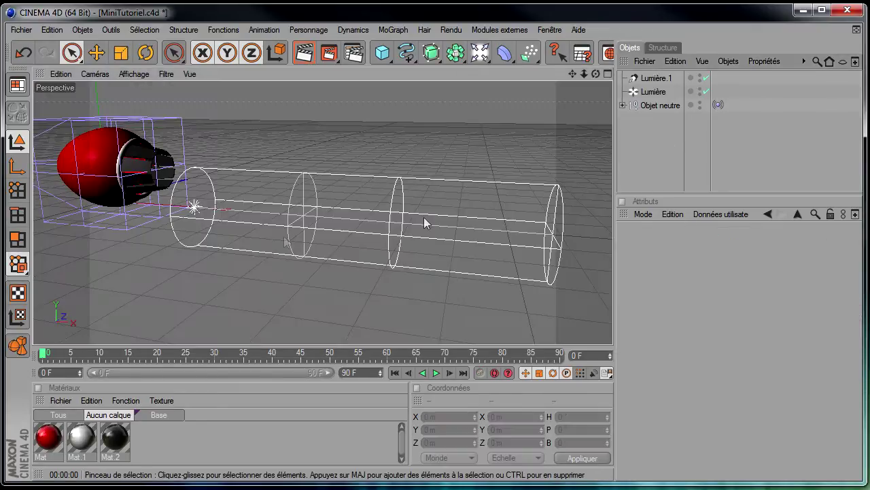
{"action": "left_click", "coordinate": [306, 222]}
{"action": "left_click_drag", "start_coordinate": [303, 217], "coordinate": [244, 212]}
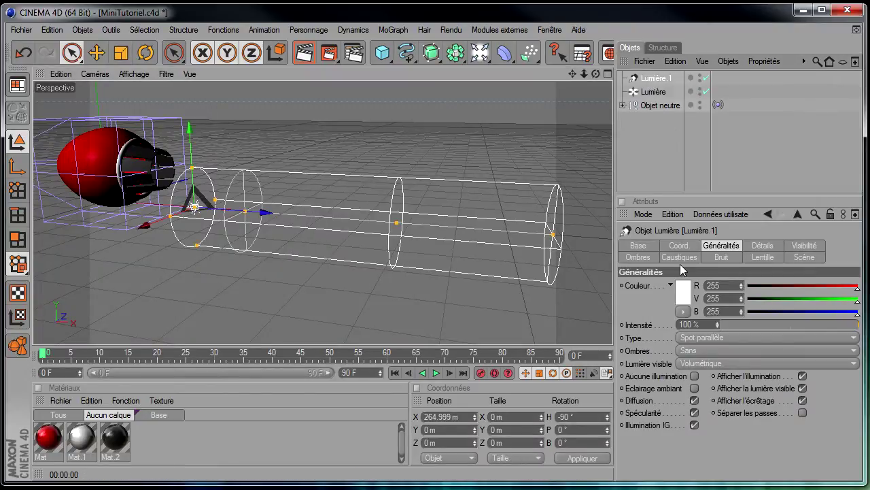
{"action": "left_click", "coordinate": [679, 289]}
Set Lumière.1's colour to dark blue R 0, V 80, B 123
{"action": "left_click", "coordinate": [714, 243]}
{"action": "left_click", "coordinate": [680, 287]}
{"action": "left_click_drag", "start_coordinate": [680, 288], "coordinate": [684, 291]}
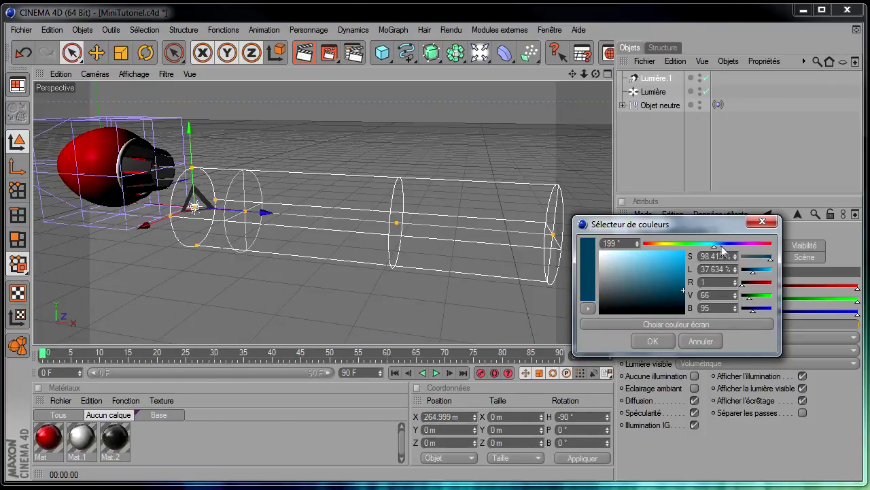
{"action": "left_click", "coordinate": [715, 243]}
{"action": "left_click", "coordinate": [684, 284]}
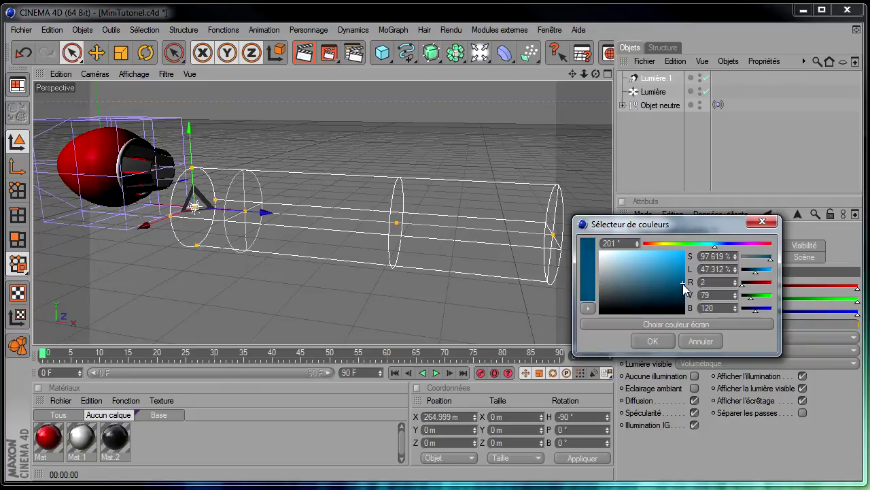
{"action": "left_click", "coordinate": [639, 338]}
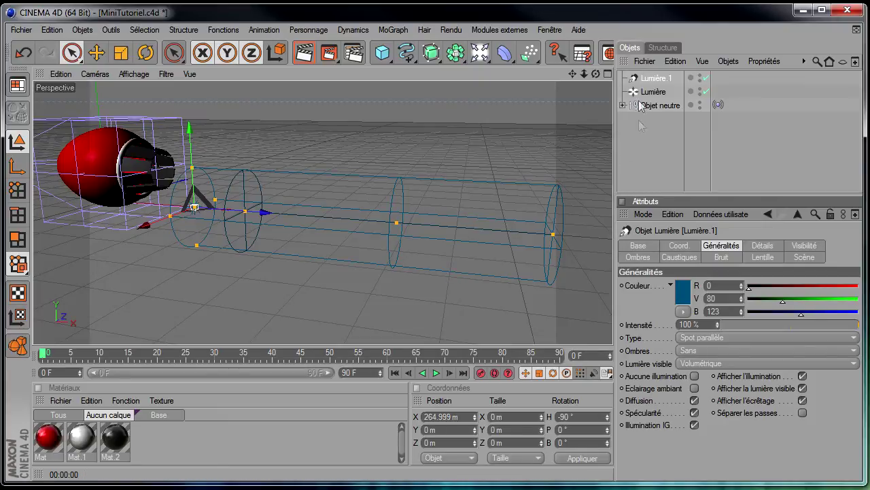
Copy and paste Lumière.1 to create Lumière.2
{"action": "left_click", "coordinate": [652, 77]}
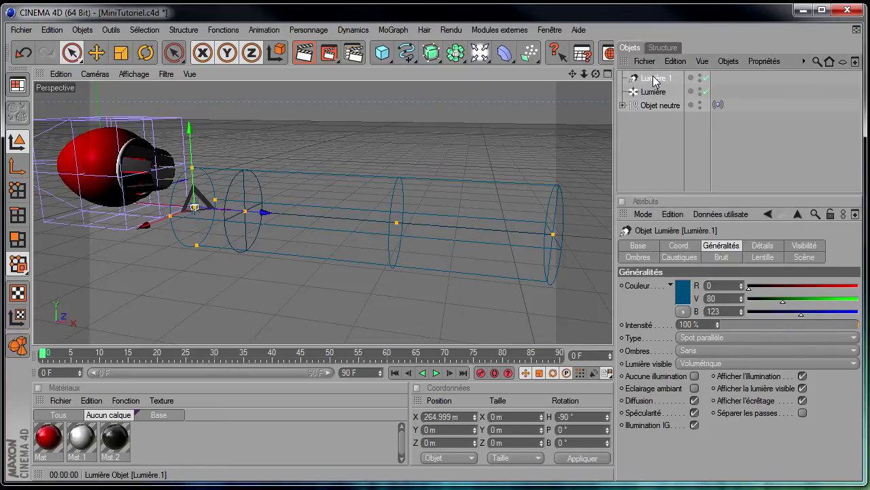
{"action": "key", "text": "ctrl+c"}
{"action": "key", "text": "ctrl+v"}
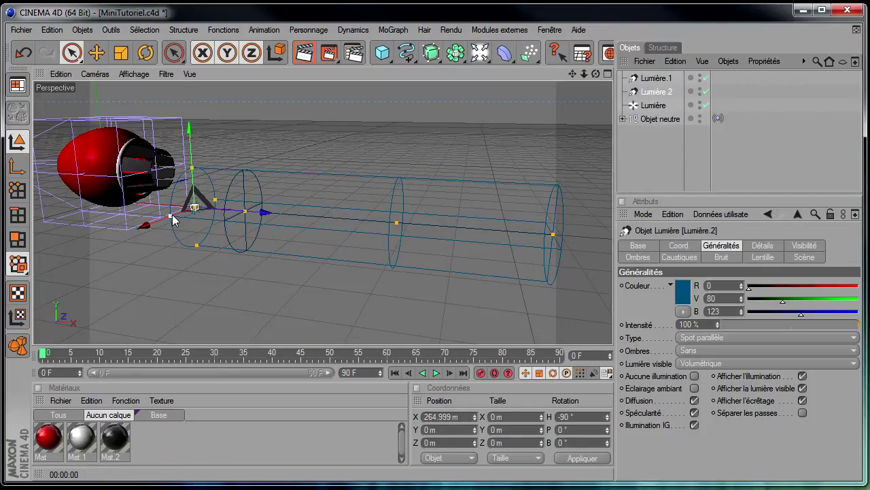
Narrow Lumière.2's radius, shorten its volume, and slide it further along the exhaust
{"action": "left_click_drag", "start_coordinate": [196, 244], "coordinate": [196, 238]}
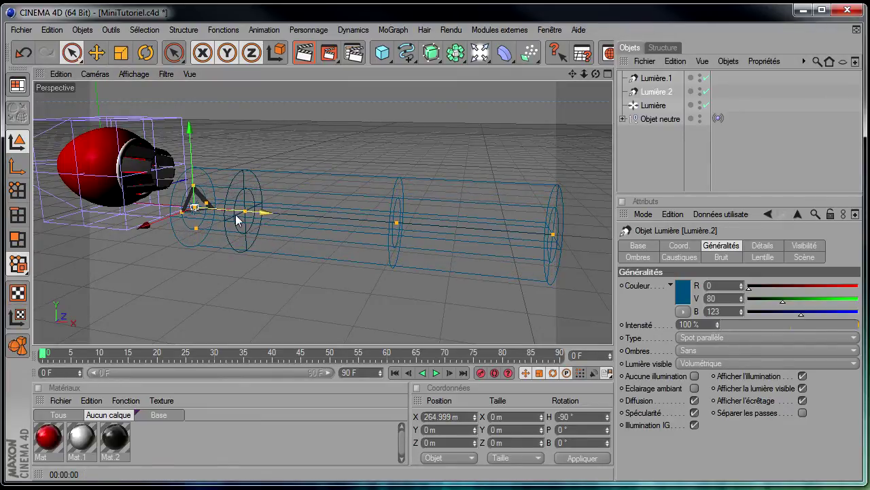
{"action": "left_click_drag", "start_coordinate": [245, 211], "coordinate": [236, 211]}
{"action": "left_click_drag", "start_coordinate": [552, 235], "coordinate": [533, 233]}
{"action": "left_click_drag", "start_coordinate": [265, 213], "coordinate": [278, 214]}
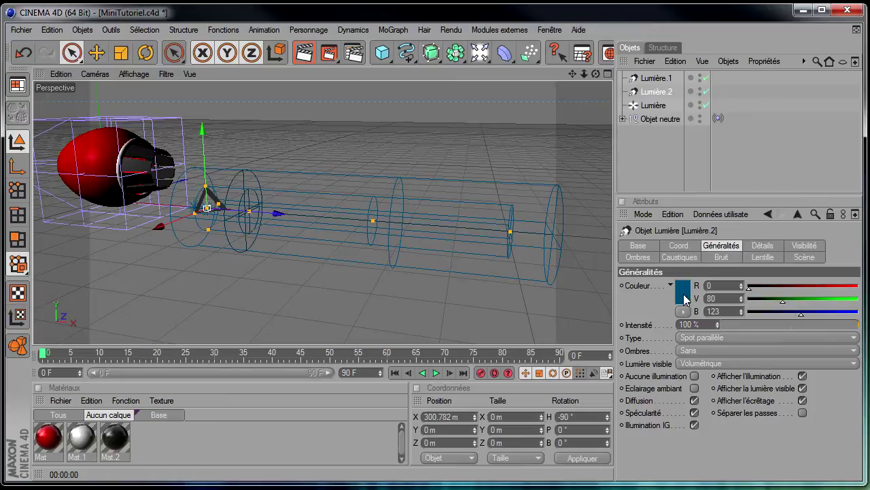
Colour Lumière.2 brighter blue (R 59, V 122, B 156) and render the two-light exhaust
{"action": "left_click", "coordinate": [684, 294]}
{"action": "left_click", "coordinate": [658, 283]}
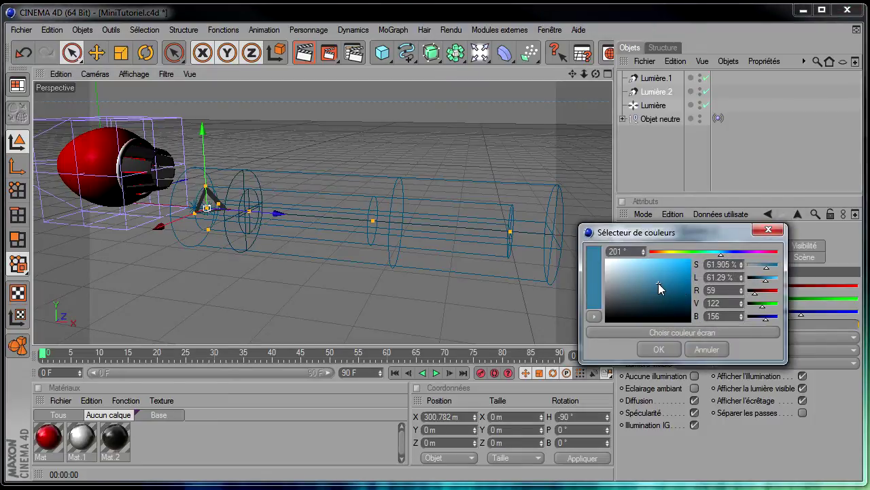
{"action": "left_click", "coordinate": [659, 348]}
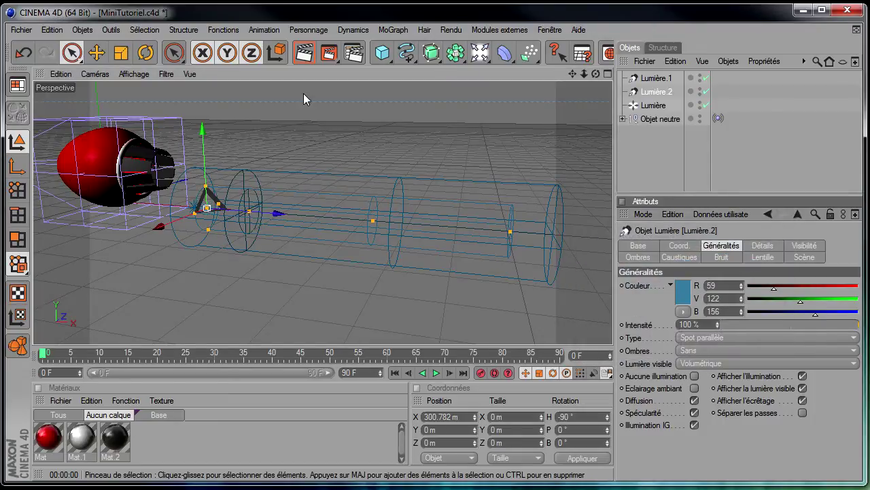
{"action": "left_click", "coordinate": [304, 53]}
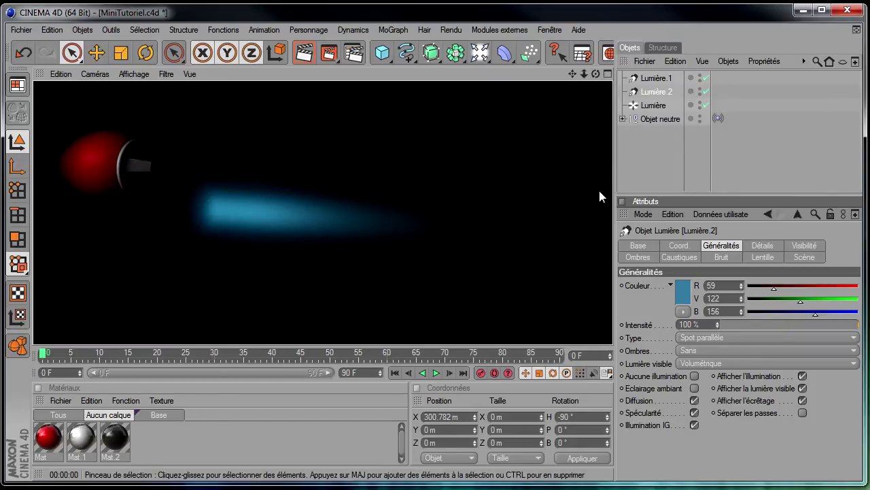
{"action": "left_click", "coordinate": [642, 156]}
{"action": "left_click", "coordinate": [654, 93]}
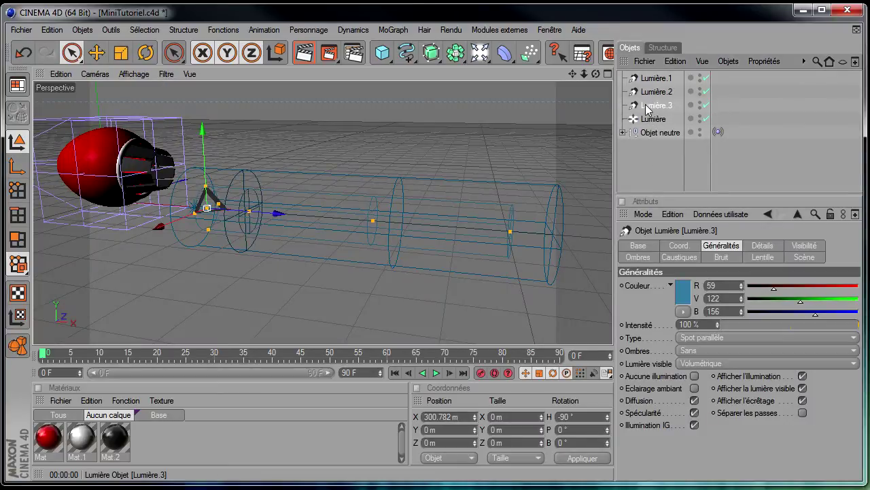
Copy Lumière.2 further along the exhaust as Lumière.3, coloured pale blue R 188, V 208, B 219
{"action": "left_click_drag", "start_coordinate": [274, 216], "coordinate": [295, 216], "text": "ctrl"}
{"action": "left_click_drag", "start_coordinate": [227, 203], "coordinate": [229, 203]}
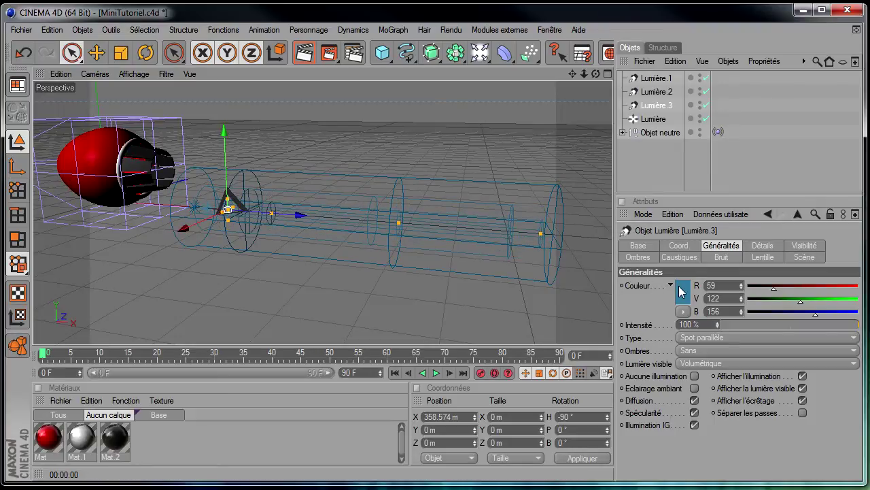
{"action": "left_click", "coordinate": [682, 292]}
{"action": "left_click_drag", "start_coordinate": [612, 262], "coordinate": [614, 259]}
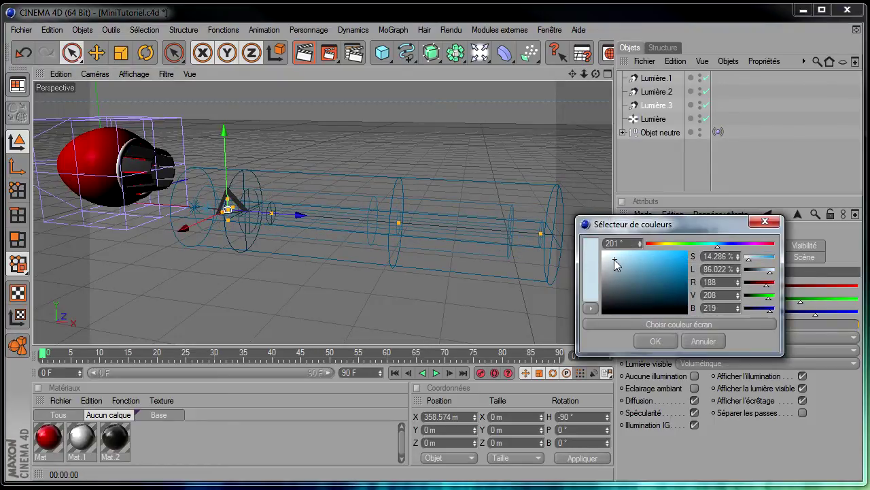
{"action": "left_click", "coordinate": [654, 341]}
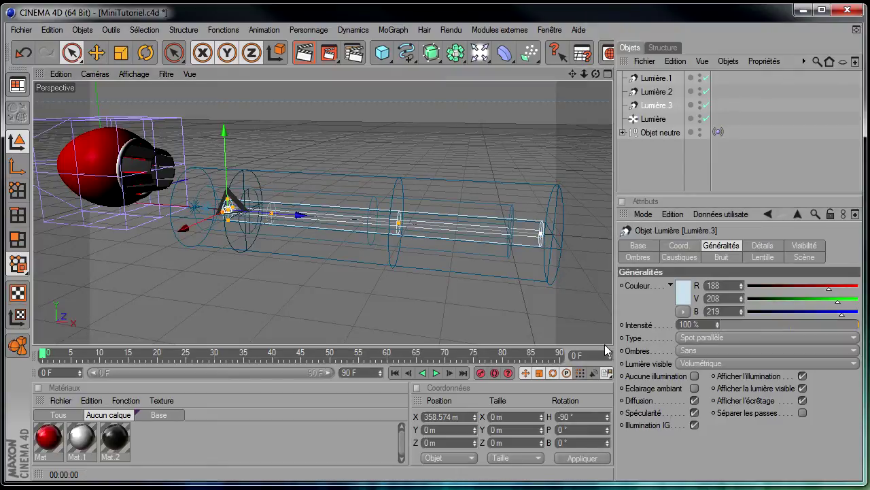
Shorten Lumière.3's volume, render the three lights, and nest Lumière.3 under Lumière.2
{"action": "left_click_drag", "start_coordinate": [470, 228], "coordinate": [457, 227]}
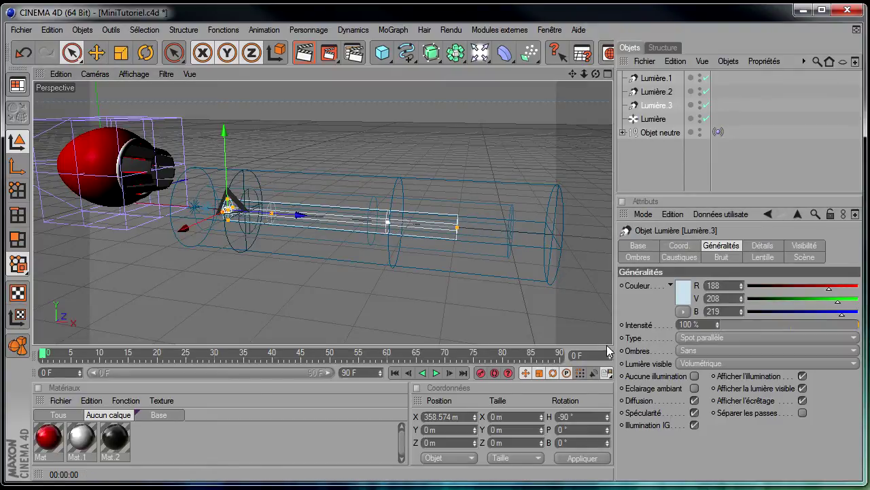
{"action": "left_click", "coordinate": [304, 57]}
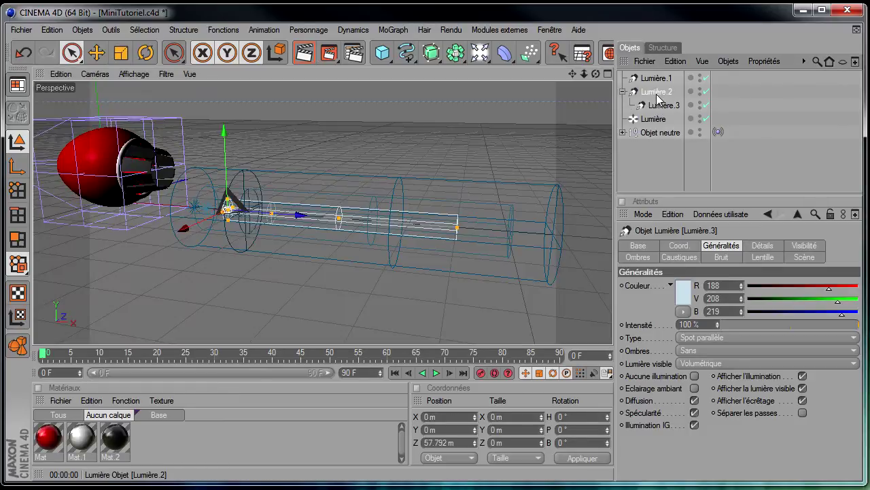
{"action": "left_click_drag", "start_coordinate": [660, 100], "coordinate": [665, 80]}
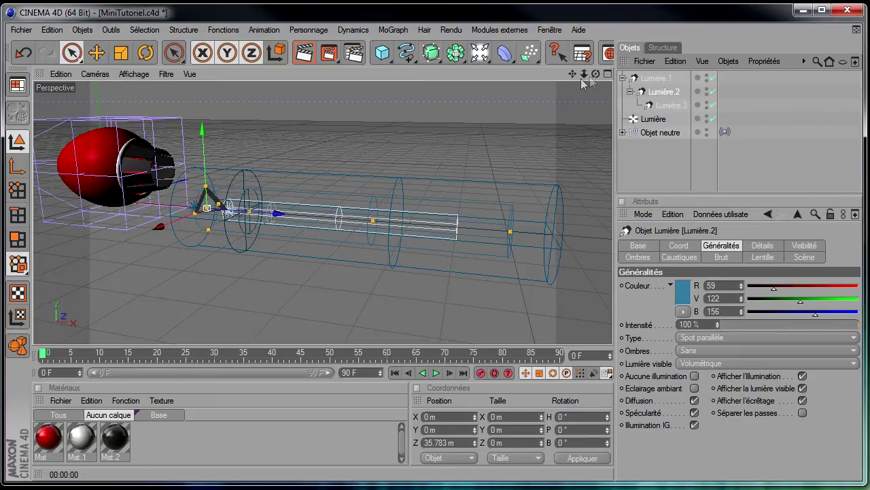
Orbit to a higher angle and undo an accidental upward move of Lumière.2
{"action": "left_click_drag", "start_coordinate": [599, 75], "coordinate": [421, 191]}
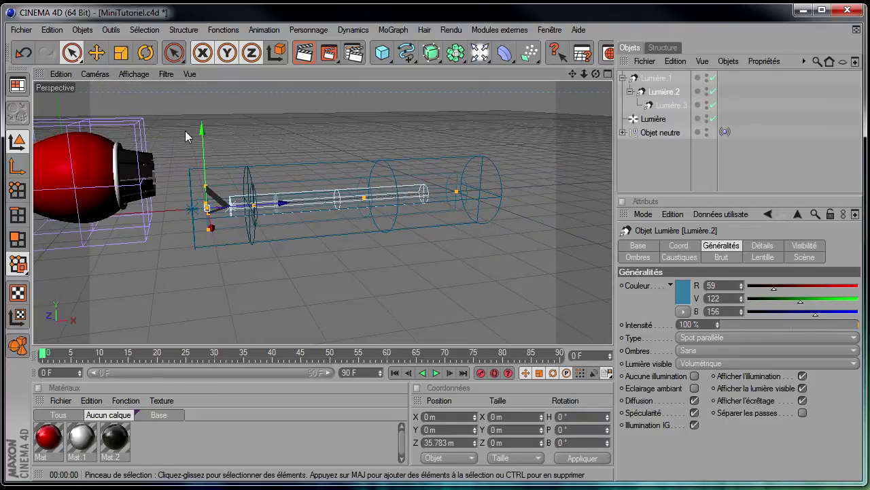
{"action": "left_click_drag", "start_coordinate": [205, 182], "coordinate": [207, 145]}
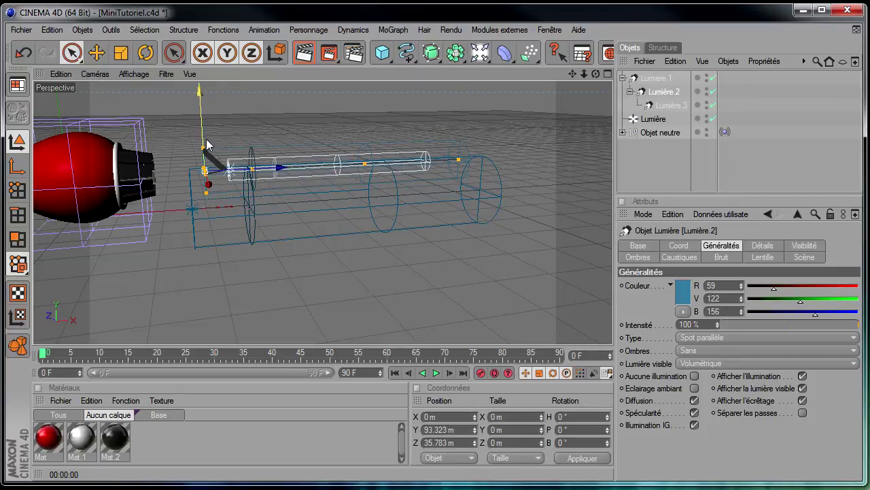
{"action": "key", "text": "ctrl+z"}
Raise the Lumière.1 light group to Y 96.336 m at the nozzle and render the exhaust
{"action": "left_click", "coordinate": [655, 79]}
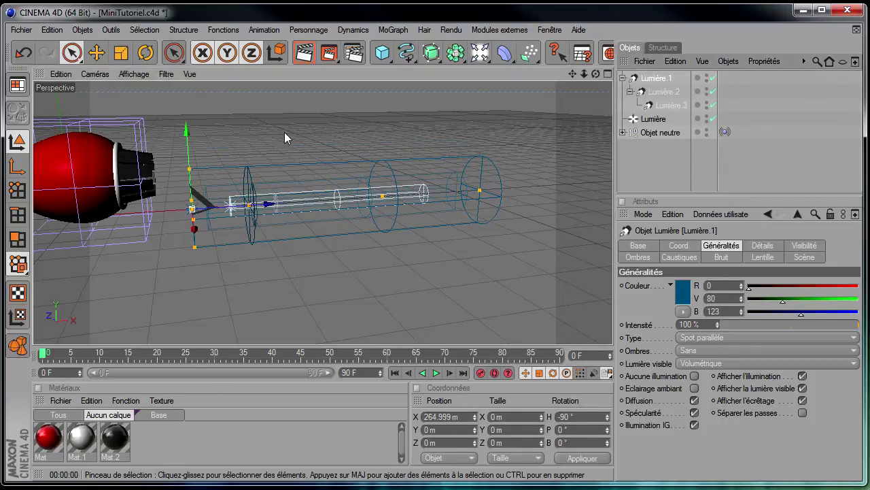
{"action": "mouse_move", "coordinate": [198, 134]}
{"action": "left_mouse_down"}
{"action": "mouse_move", "coordinate": [612, 349]}
{"action": "mouse_move", "coordinate": [122, 106]}
{"action": "left_mouse_up"}
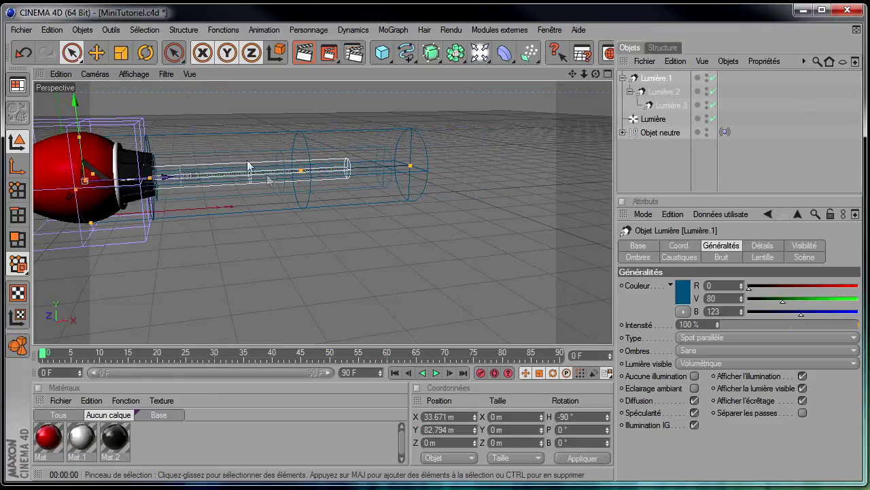
{"action": "left_click_drag", "start_coordinate": [74, 97], "coordinate": [74, 92]}
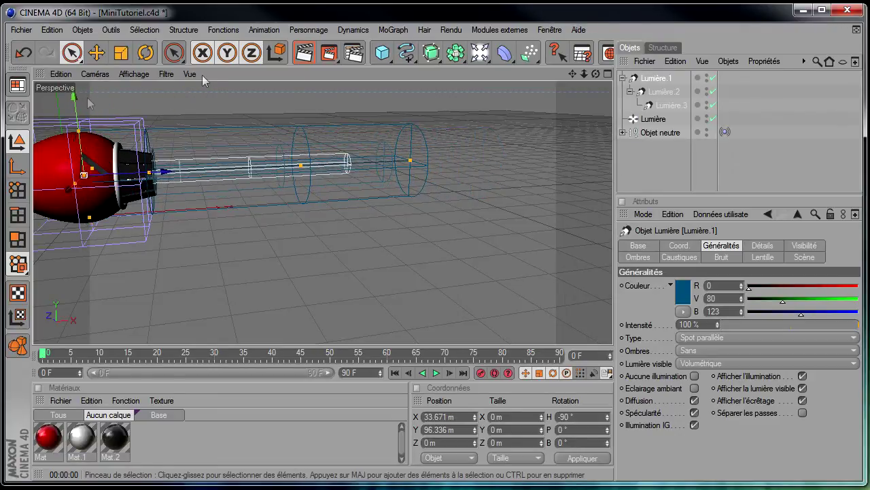
{"action": "left_click_drag", "start_coordinate": [573, 73], "coordinate": [673, 95]}
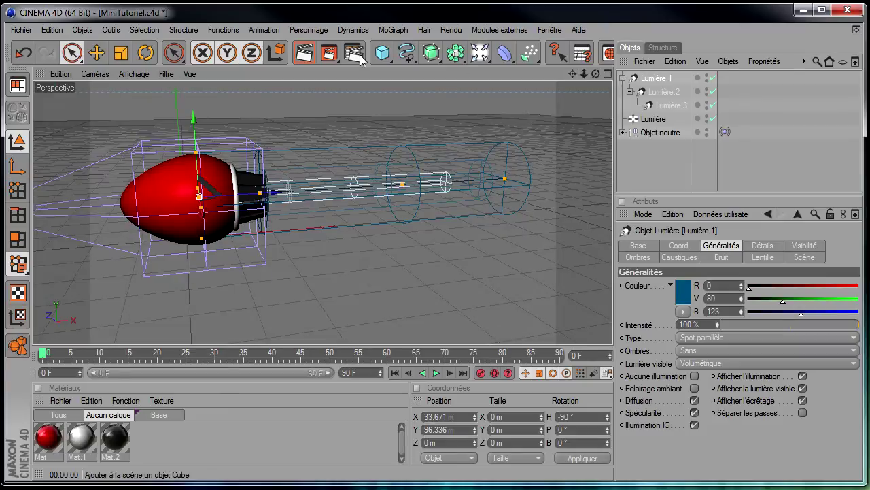
{"action": "left_click", "coordinate": [304, 53]}
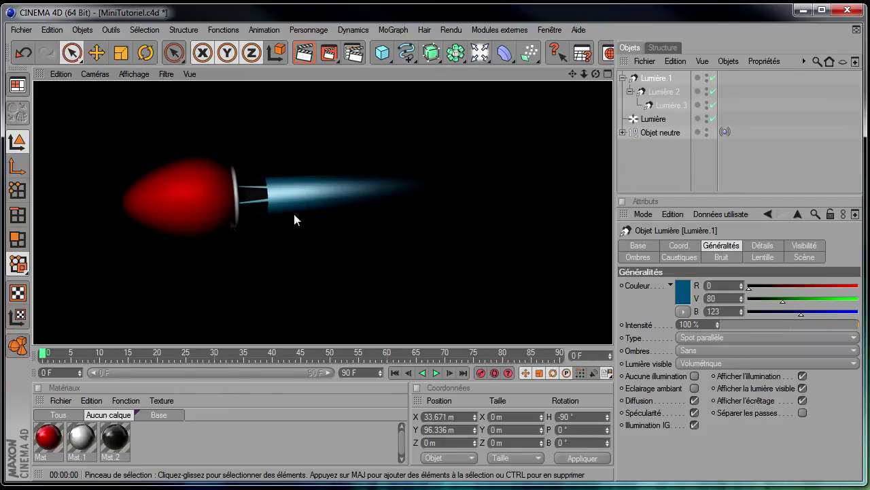
Orbit the editor view around the red rocket to inspect the exhaust lights at its nozzle
{"action": "mouse_move", "coordinate": [596, 73]}
{"action": "left_mouse_down"}
{"action": "mouse_move", "coordinate": [612, 344]}
{"action": "mouse_move", "coordinate": [597, 78]}
{"action": "left_mouse_up"}
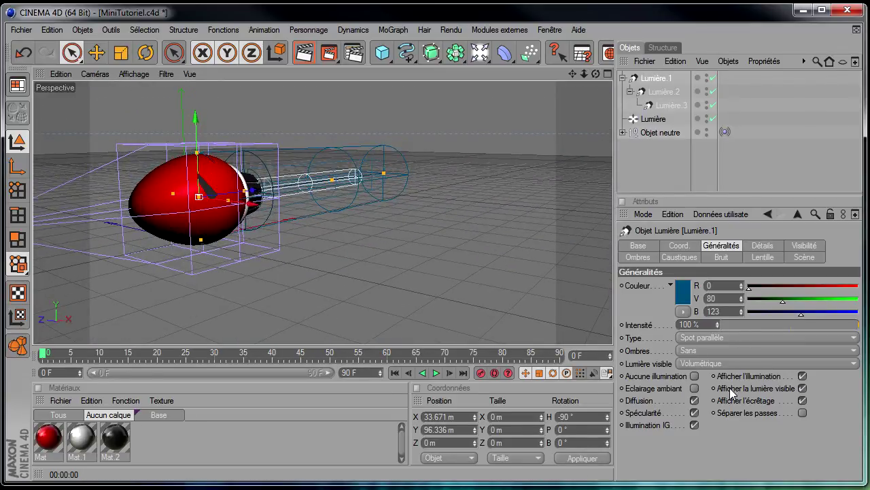